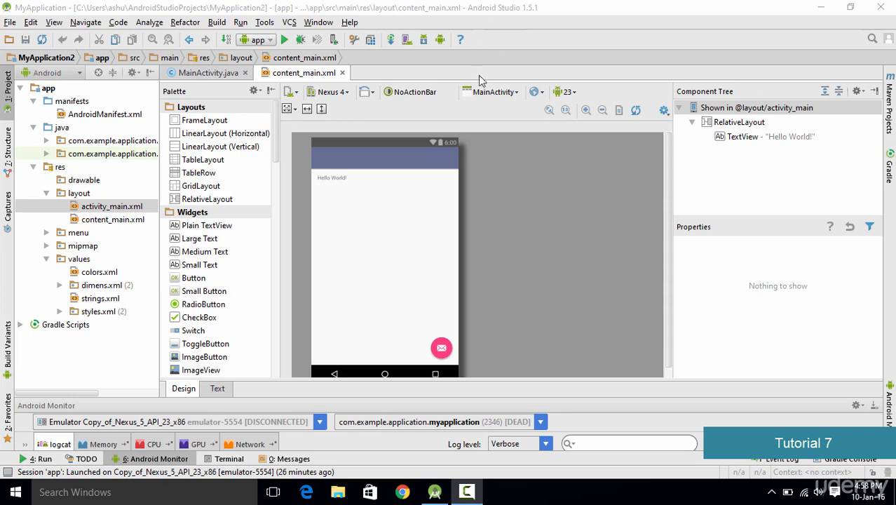
- Start creating a new virtual device in the AVD Manager and browse the phone hardware definitions
{"action": "left_click", "coordinate": [406, 41]}
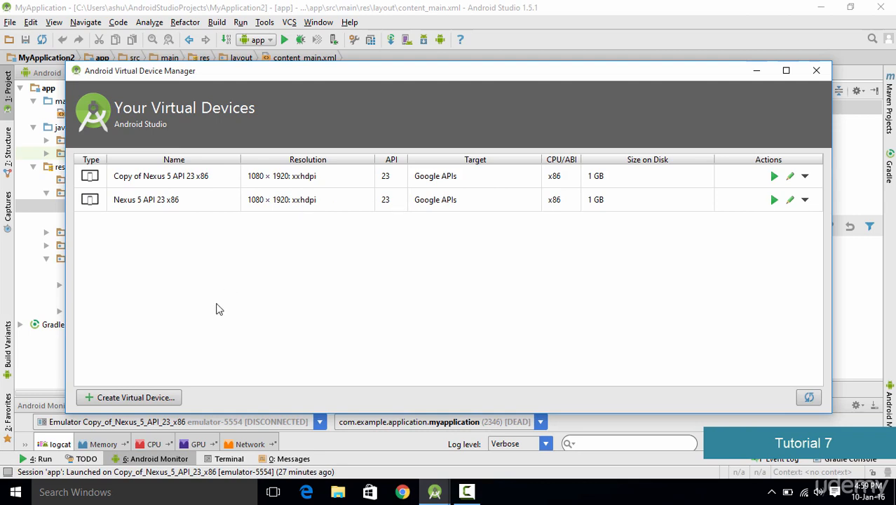
{"action": "left_click", "coordinate": [151, 402]}
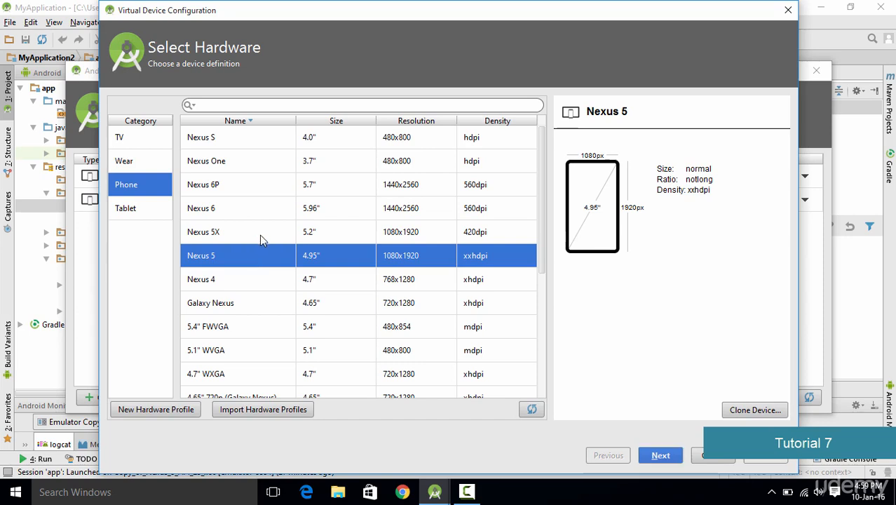
{"action": "scroll", "coordinate": [396, 265], "scroll_direction": "down", "scroll_amount": 2}
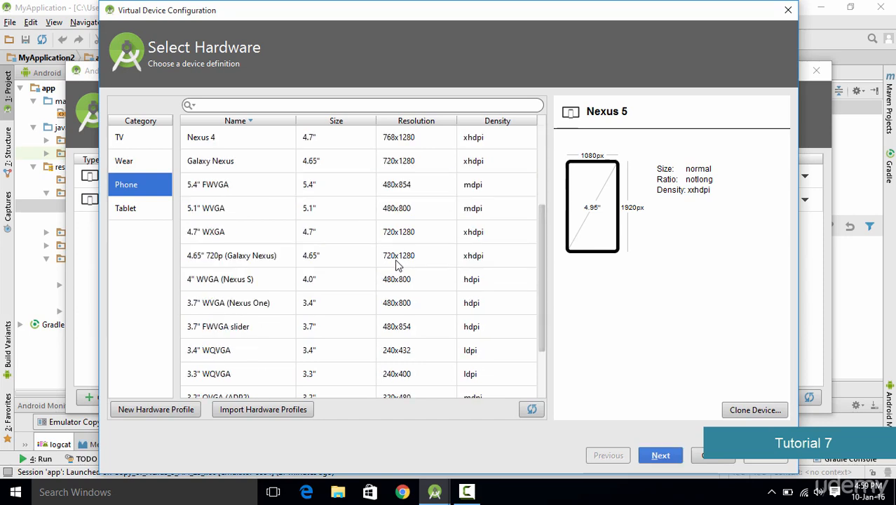
{"action": "scroll", "coordinate": [396, 265], "scroll_direction": "up", "scroll_amount": 2}
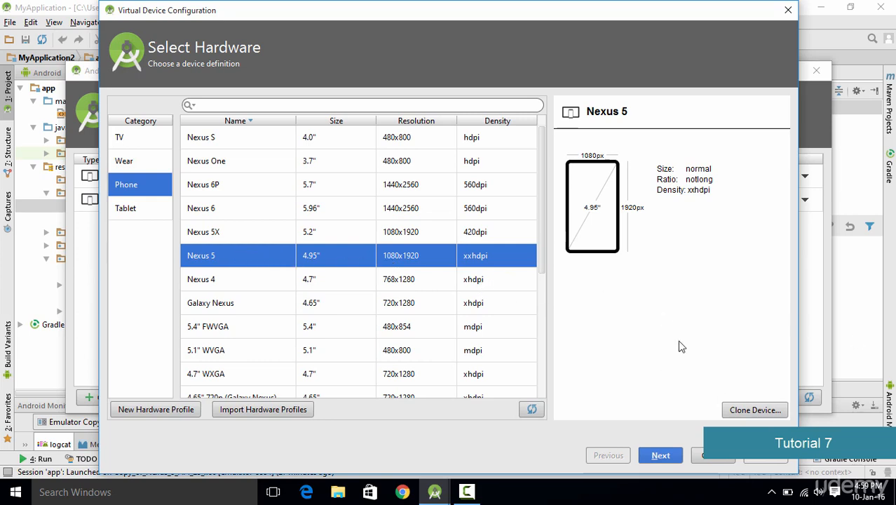
- Clone the Nexus 5 hardware profile with its RAM set to 1000 MB
{"action": "left_click", "coordinate": [734, 414]}
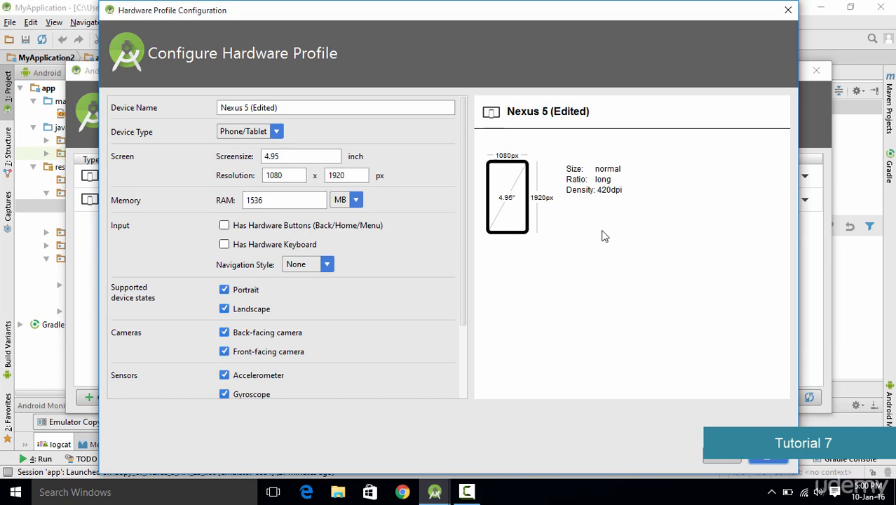
{"action": "double_click", "coordinate": [301, 199]}
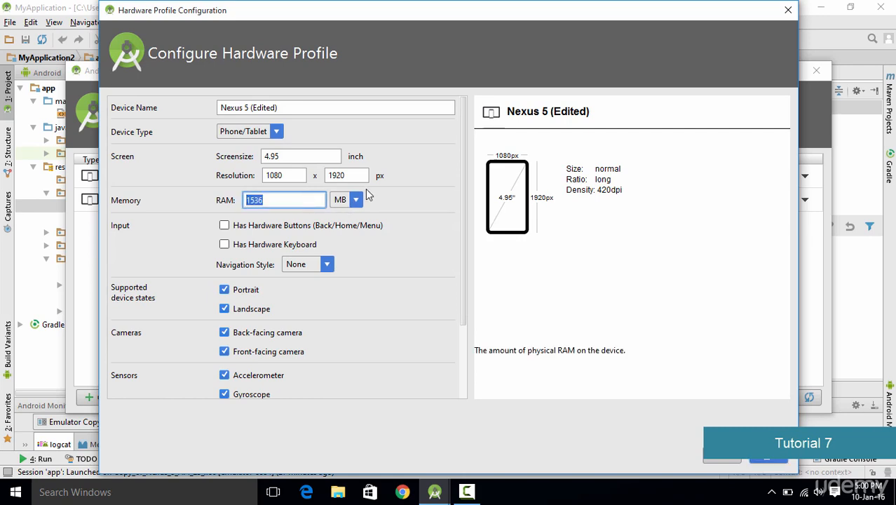
{"action": "type", "text": "1000"}
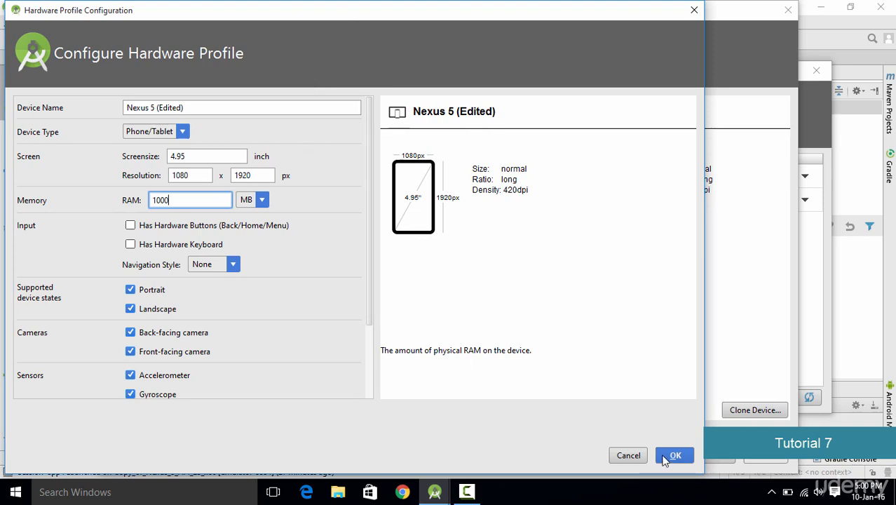
{"action": "left_click", "coordinate": [673, 455]}
- Accept the cloned Nexus 5 hardware and the Marshmallow API 23 x86 system image for the new virtual device
{"action": "left_click", "coordinate": [660, 456]}
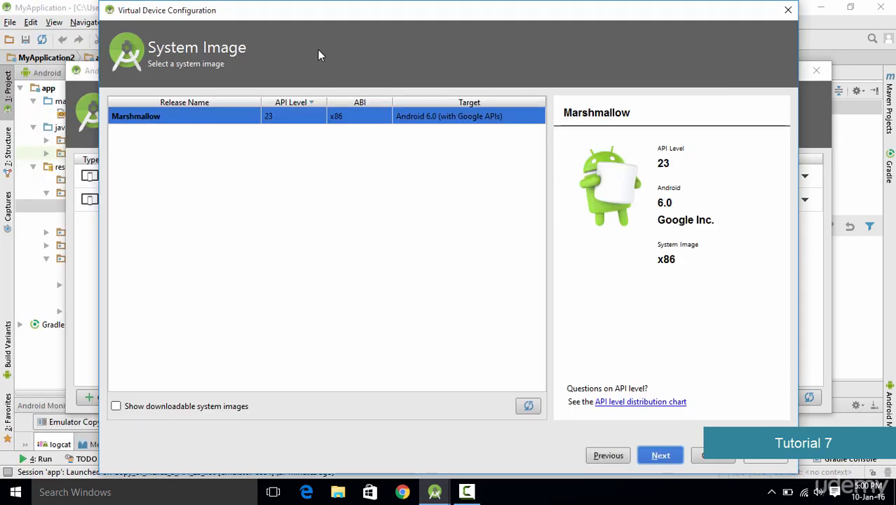
{"action": "left_click_drag", "start_coordinate": [366, 17], "coordinate": [333, 17]}
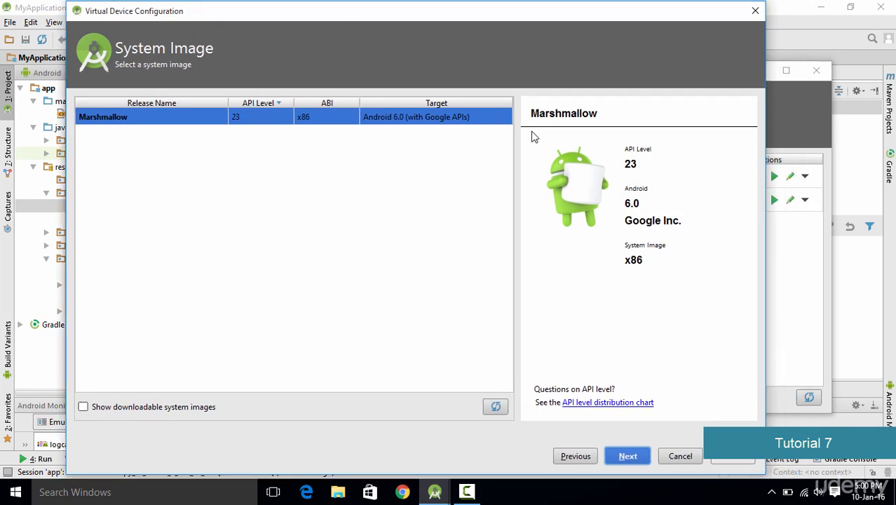
{"action": "left_click", "coordinate": [627, 456]}
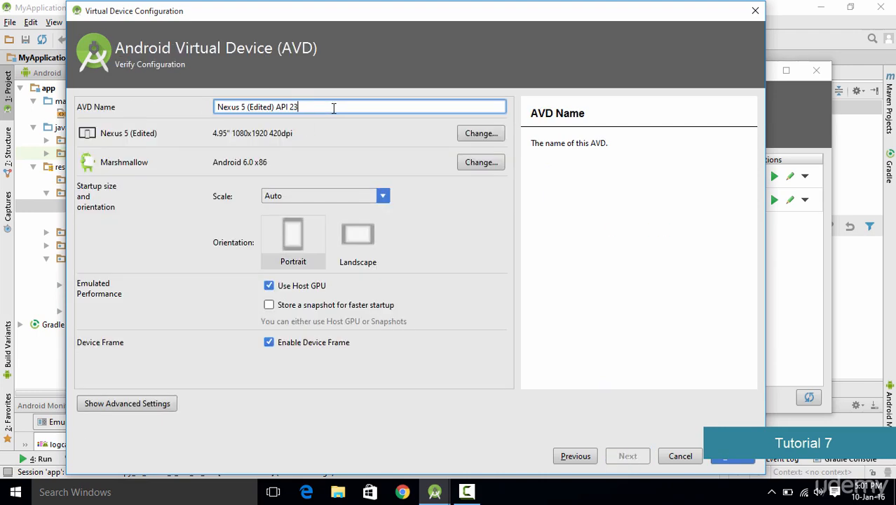
- Name the virtual device myAndroid and finish creating it with the default configuration
{"action": "left_click_drag", "start_coordinate": [335, 108], "coordinate": [131, 108]}
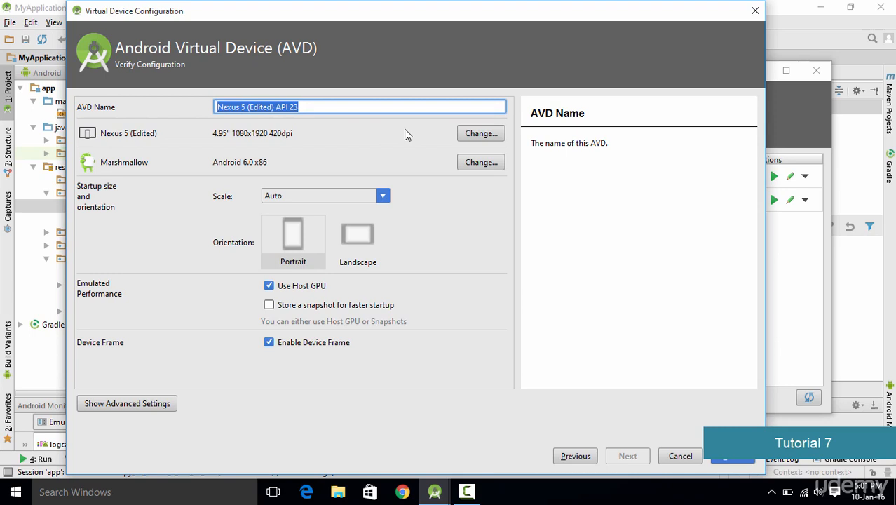
{"action": "type", "text": "my"}
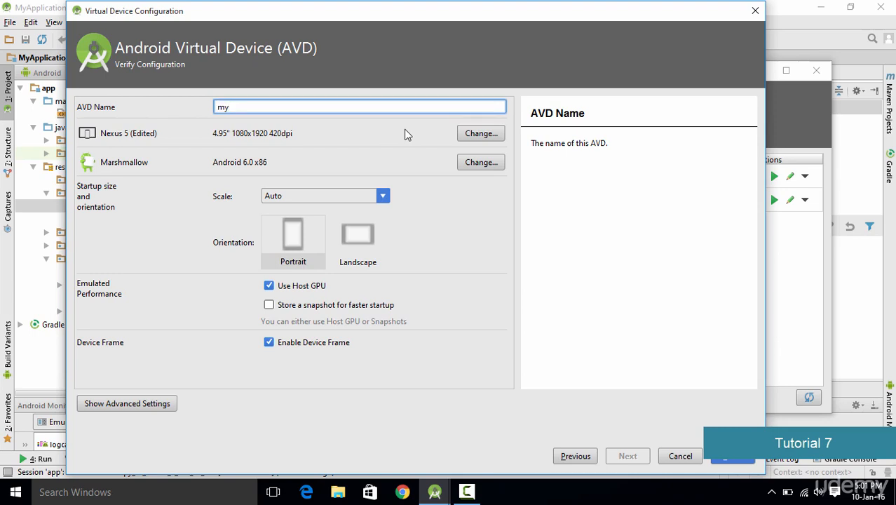
{"action": "type", "text": "Android"}
{"action": "left_click", "coordinate": [727, 457]}
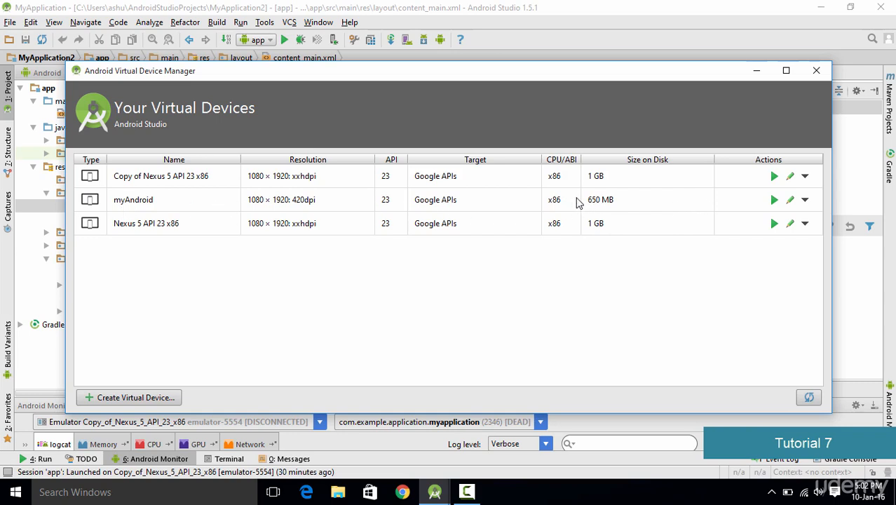
- Launch the myAndroid virtual device and unlock it to its home screen, dismissing the welcome tip
{"action": "left_click", "coordinate": [774, 200]}
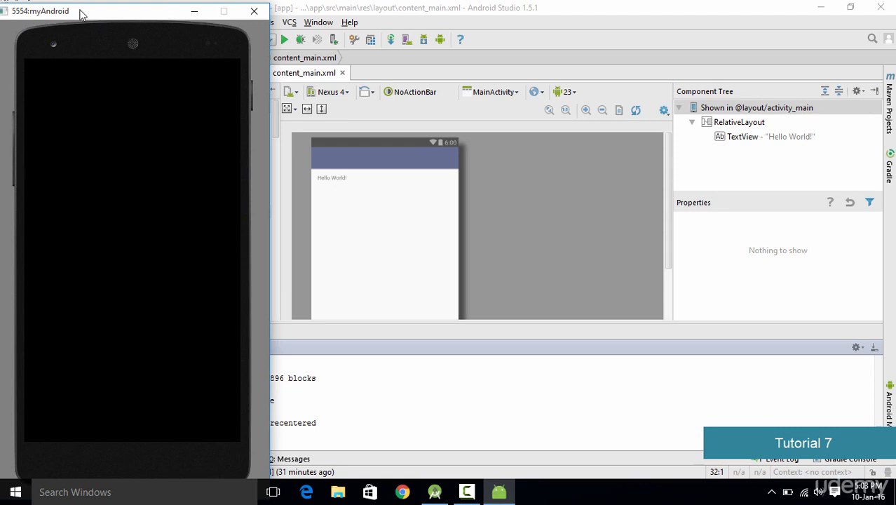
{"action": "left_click_drag", "start_coordinate": [80, 16], "coordinate": [357, 12]}
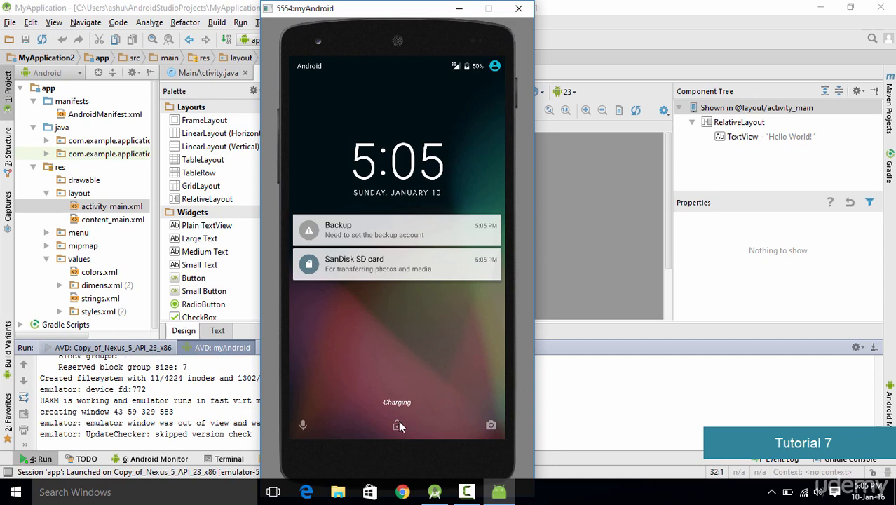
{"action": "left_click_drag", "start_coordinate": [398, 425], "coordinate": [396, 210]}
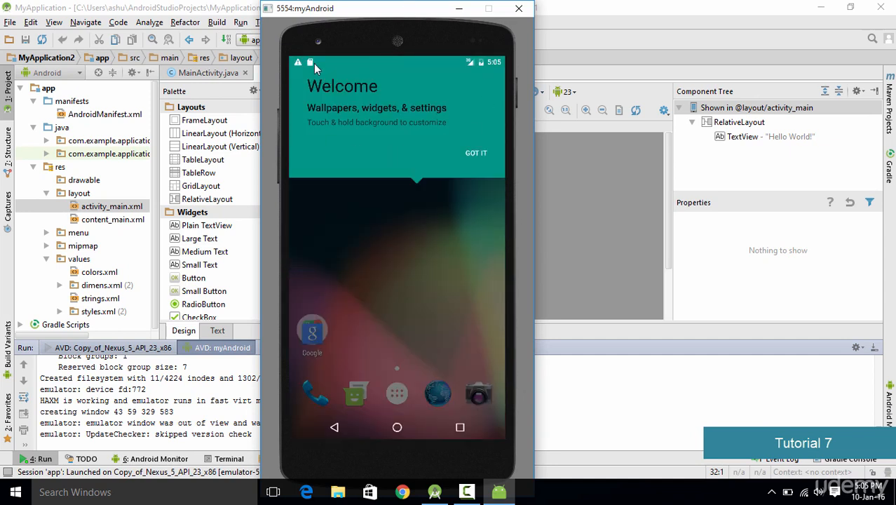
{"action": "left_click", "coordinate": [477, 154]}
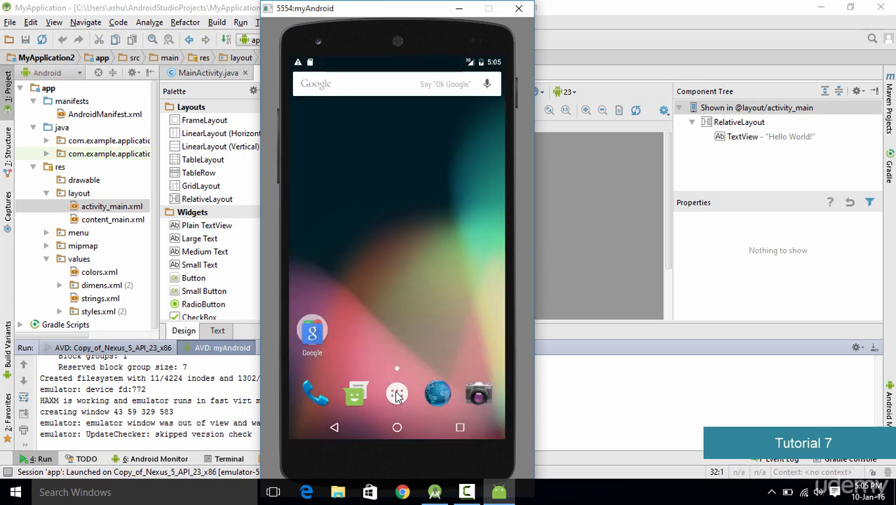
- Open the Browser app from the emulator's list of all apps
{"action": "left_click", "coordinate": [397, 395]}
{"action": "left_click_drag", "start_coordinate": [430, 191], "coordinate": [394, 384]}
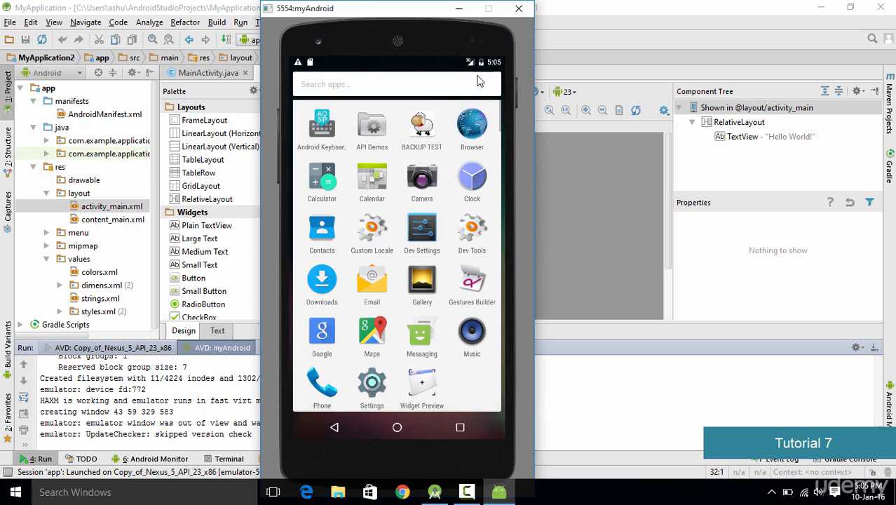
{"action": "left_click", "coordinate": [473, 129]}
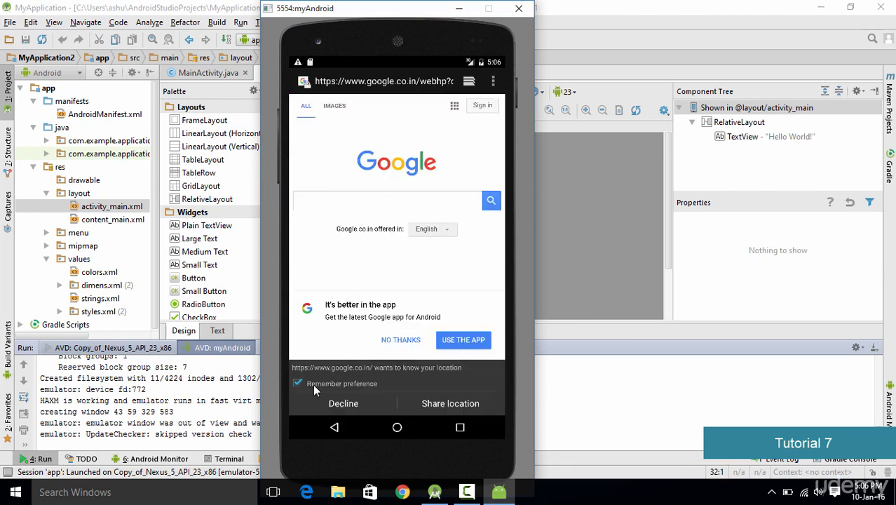
- Turn off remembering the location preference and search Google for "android studio" in the emulator's browser
{"action": "left_click", "coordinate": [297, 384]}
{"action": "left_click", "coordinate": [361, 206]}
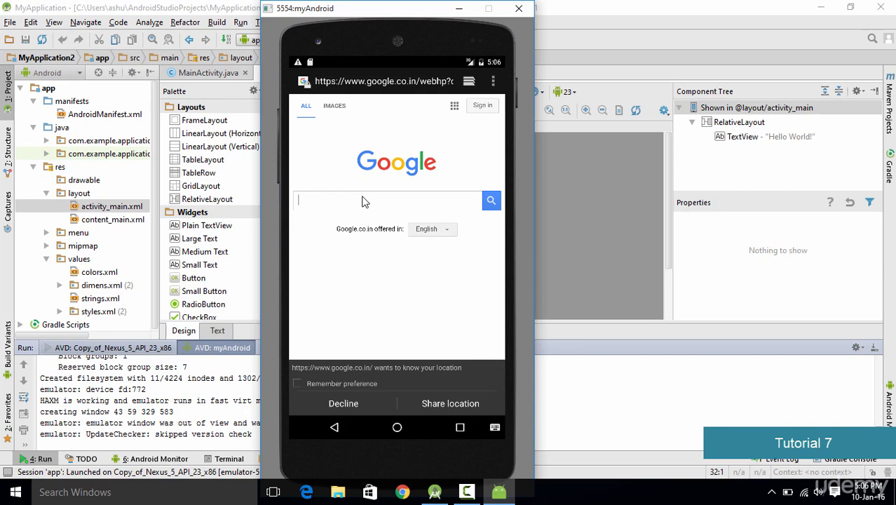
{"action": "type", "text": "android studio"}
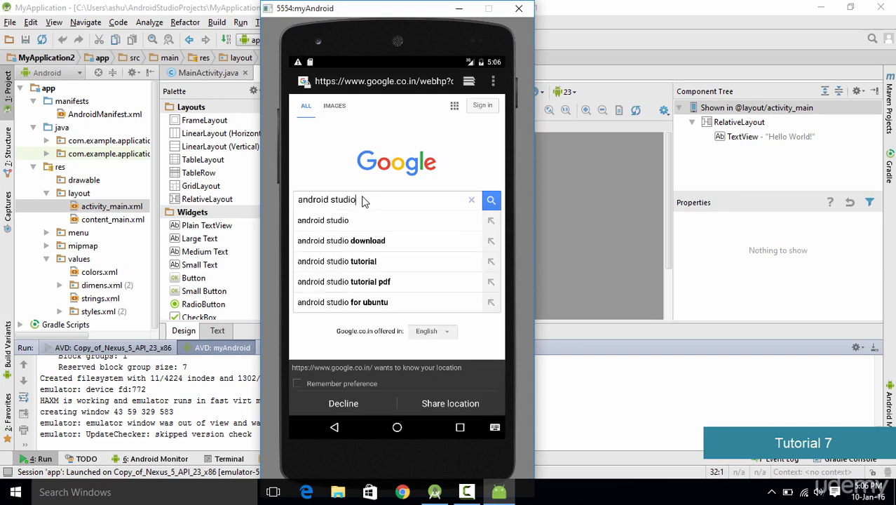
{"action": "key", "text": "Return"}
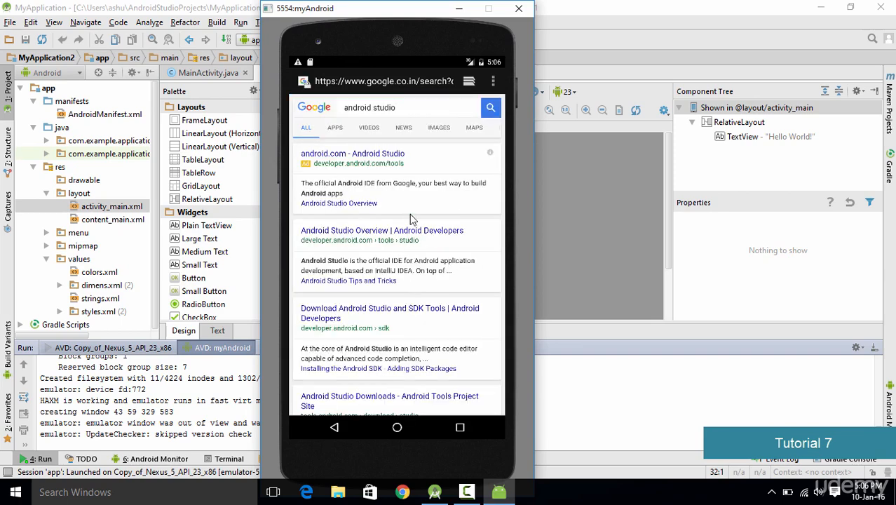
- Skim the "android studio" search results and go back out of the browser to the emulator's home screen
{"action": "scroll", "coordinate": [405, 154], "scroll_direction": "down", "scroll_amount": 5}
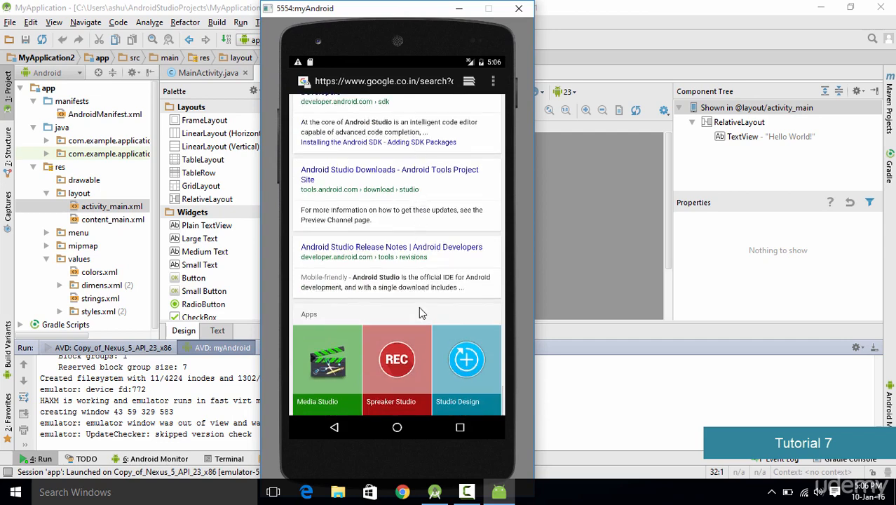
{"action": "scroll", "coordinate": [413, 188], "scroll_direction": "up", "scroll_amount": 4}
{"action": "scroll", "coordinate": [413, 187], "scroll_direction": "up", "scroll_amount": 2}
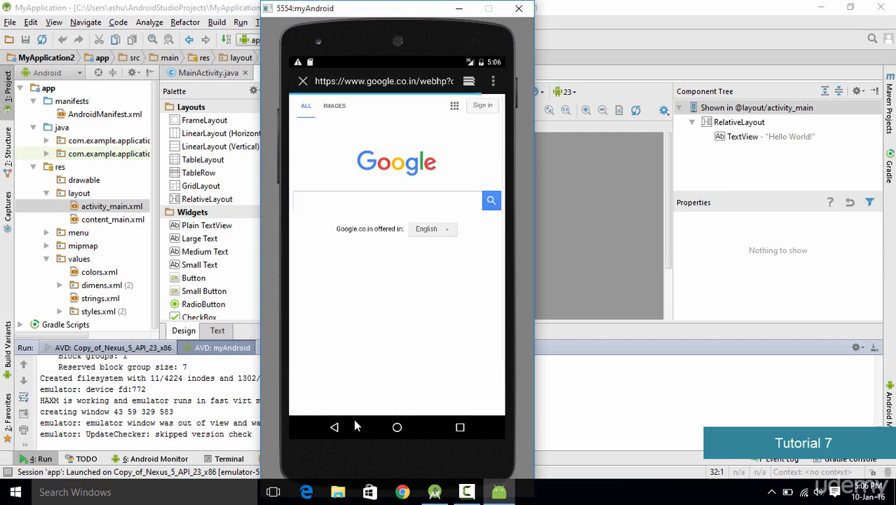
{"action": "left_click", "coordinate": [335, 429]}
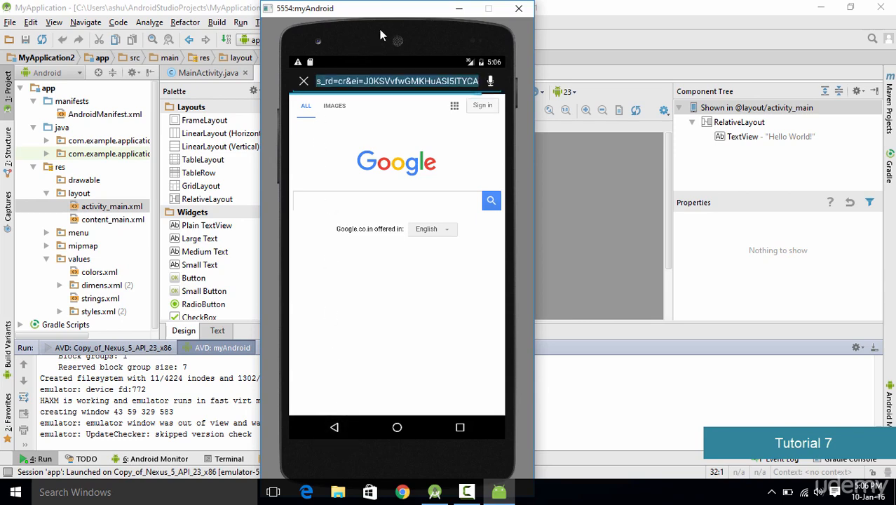
{"action": "left_click", "coordinate": [337, 429]}
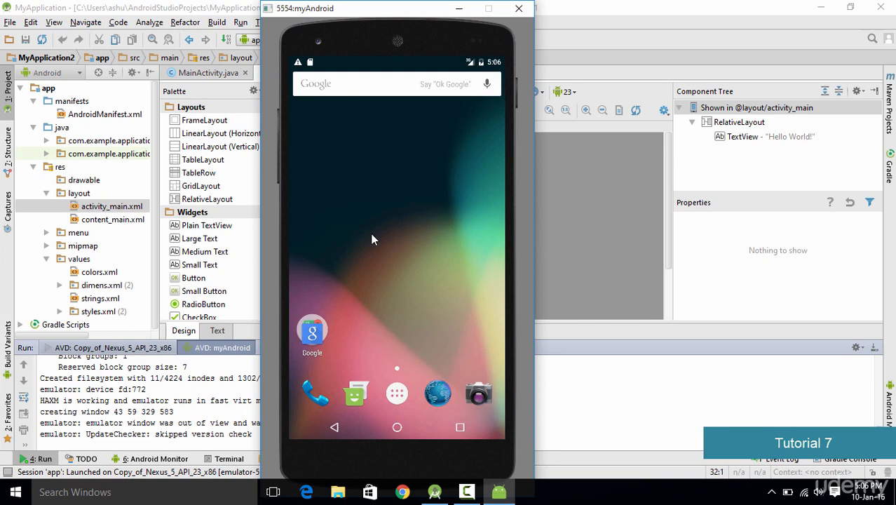